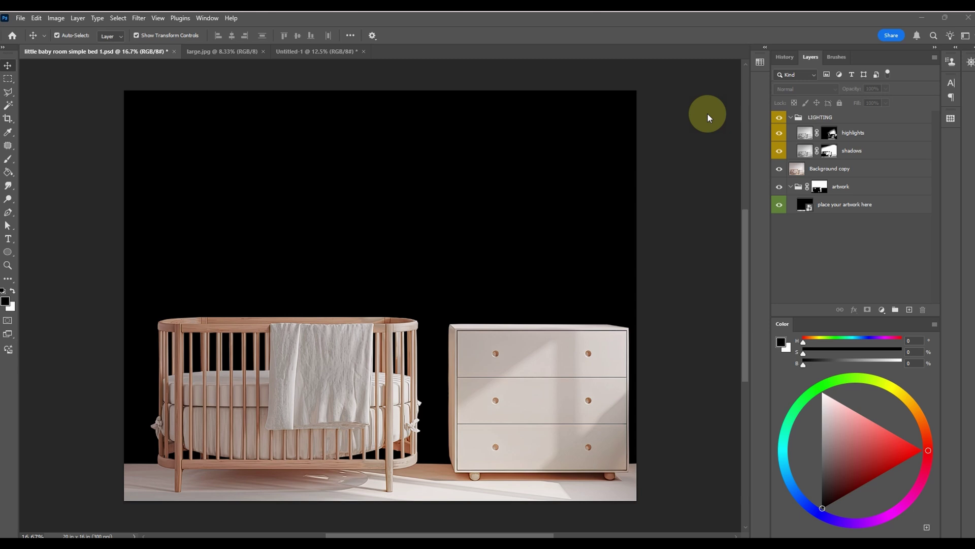
# - Look over the open documents and the mockup's LIGHTING and artwork layer groups
pyautogui.click(243, 51)
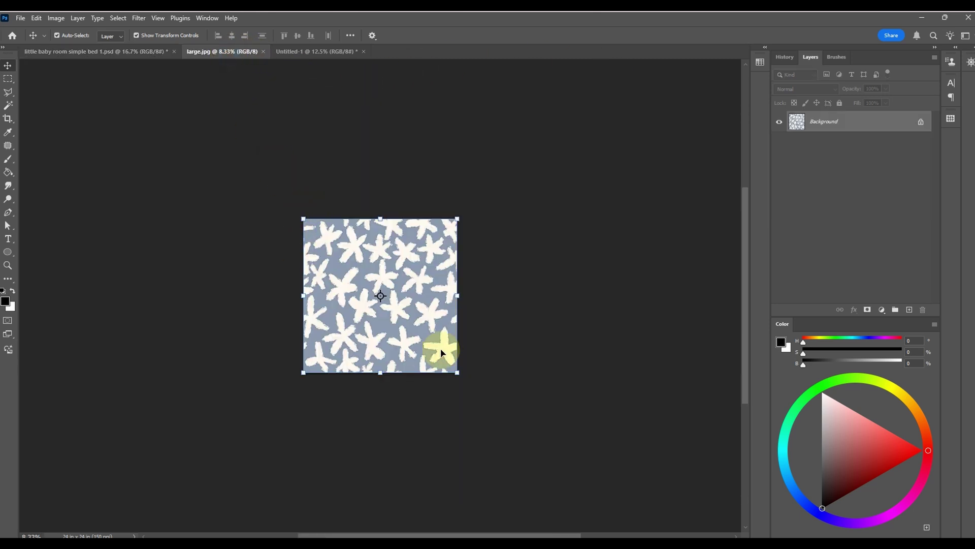
pyautogui.click(299, 52)
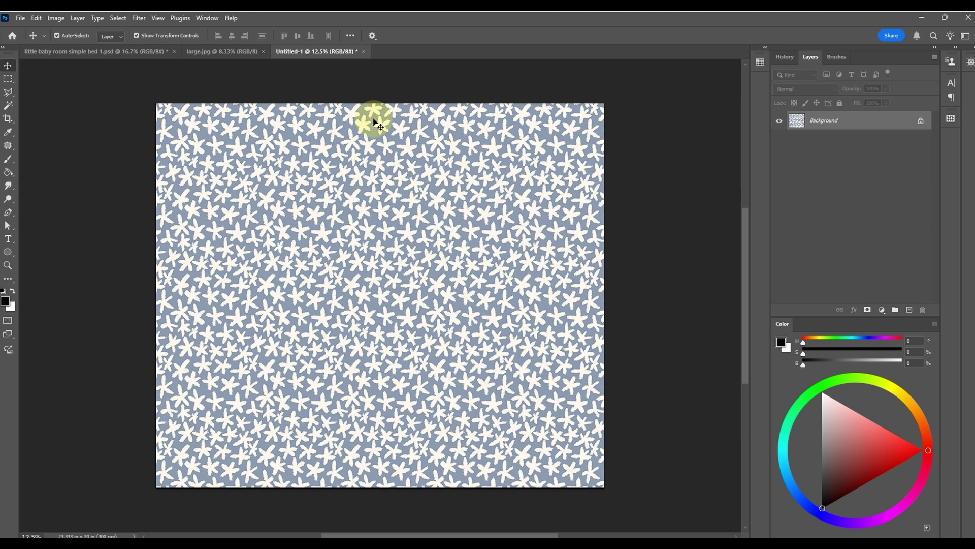
pyautogui.hotkey('ctrl', 'Tab')
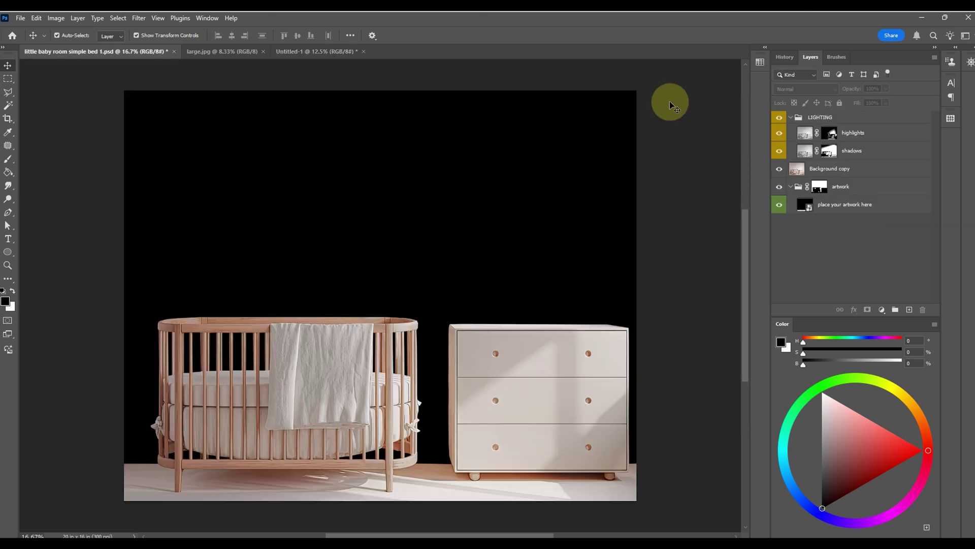
pyautogui.click(793, 117)
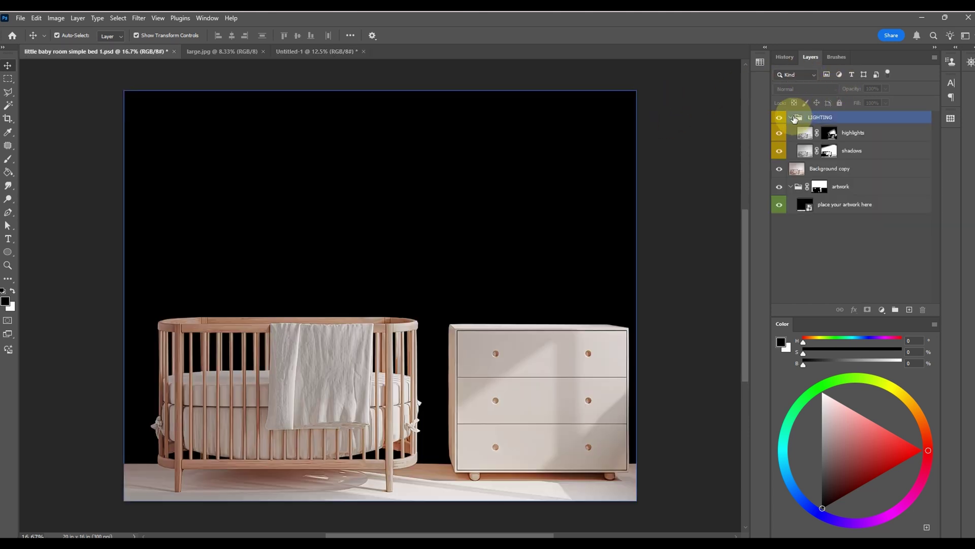
pyautogui.click(791, 118)
pyautogui.click(815, 189)
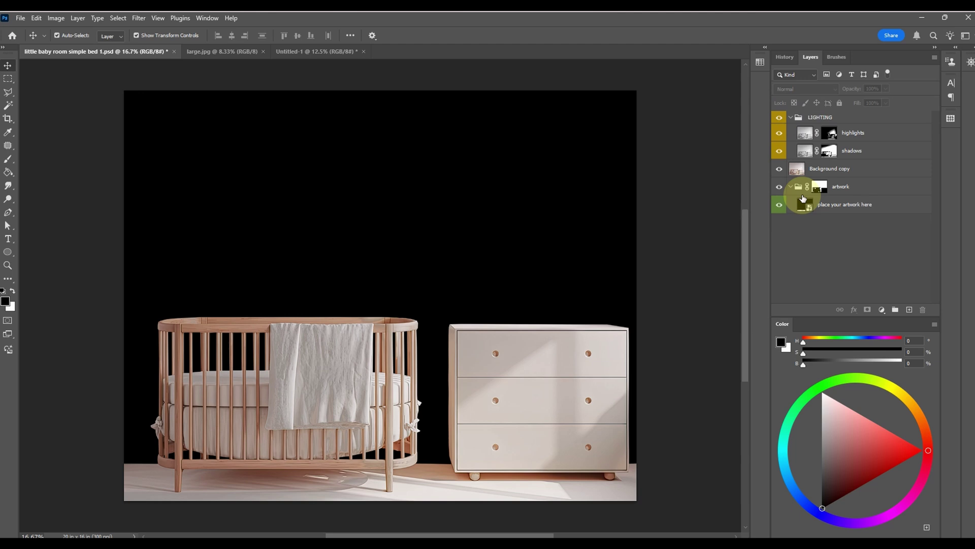
pyautogui.click(790, 187)
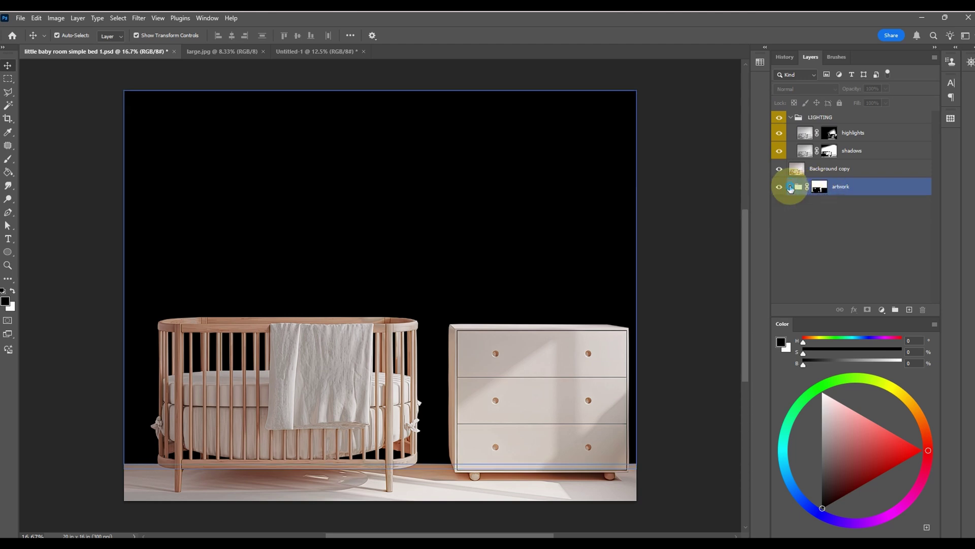
pyautogui.click(790, 187)
pyautogui.click(699, 135)
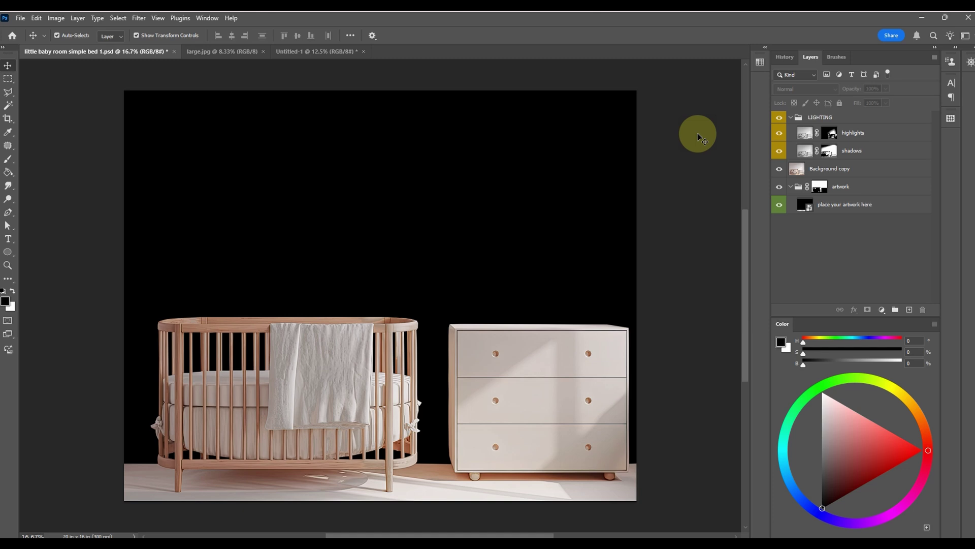
# - Select all of large.jpg and define it as a pattern named large.jpg
pyautogui.click(224, 51)
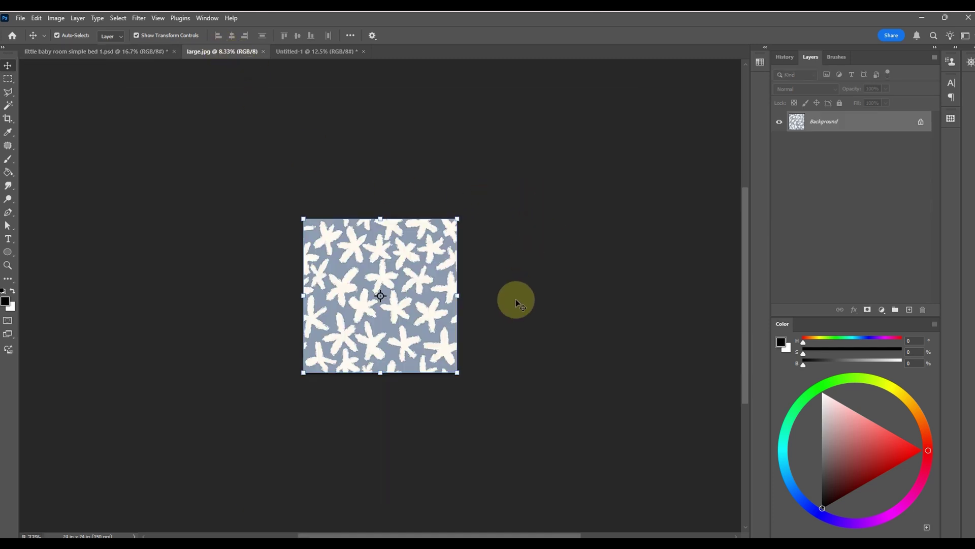
pyautogui.click(118, 17)
pyautogui.click(122, 31)
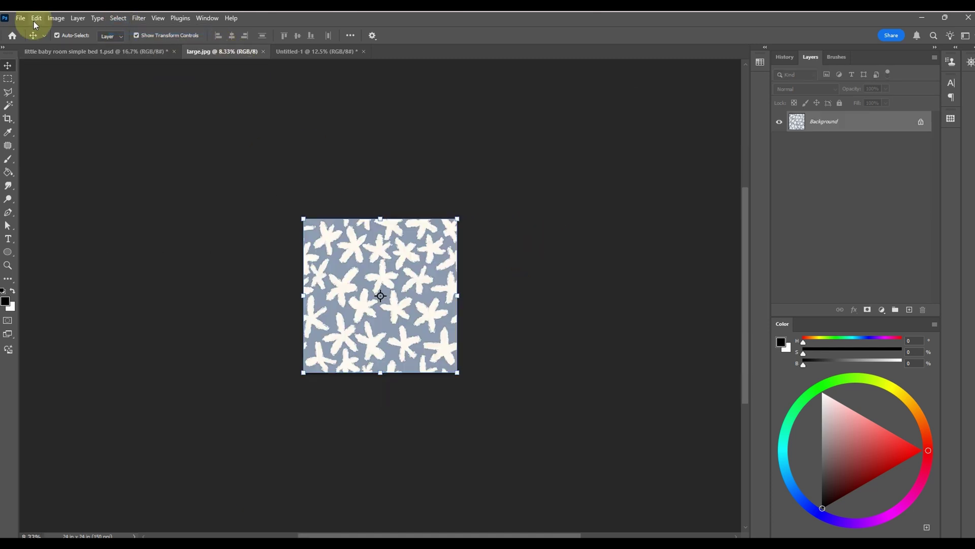
pyautogui.click(36, 17)
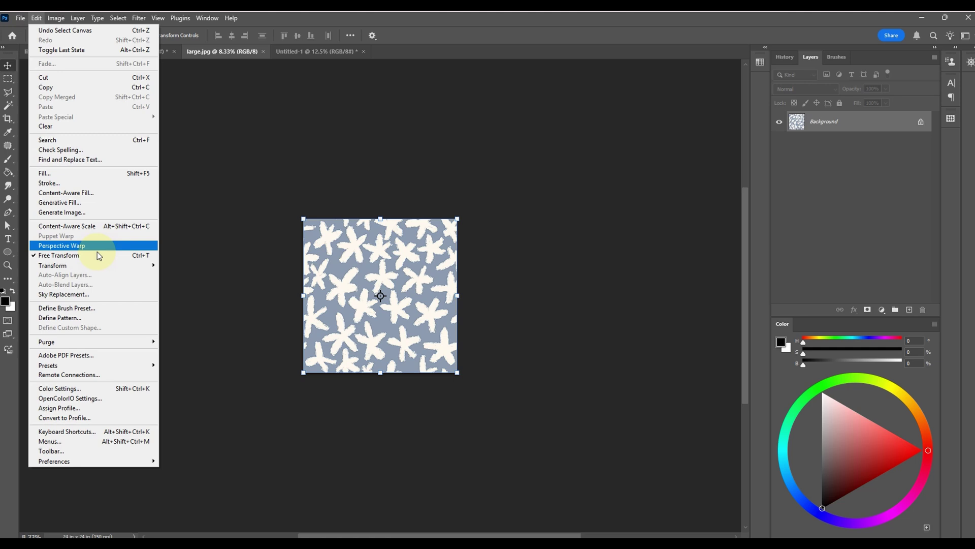
pyautogui.click(87, 318)
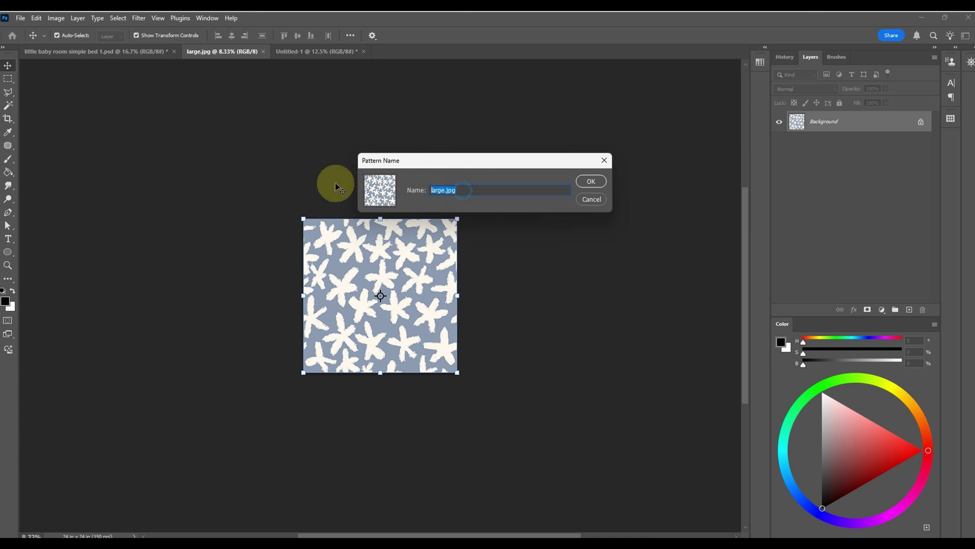
pyautogui.click(590, 181)
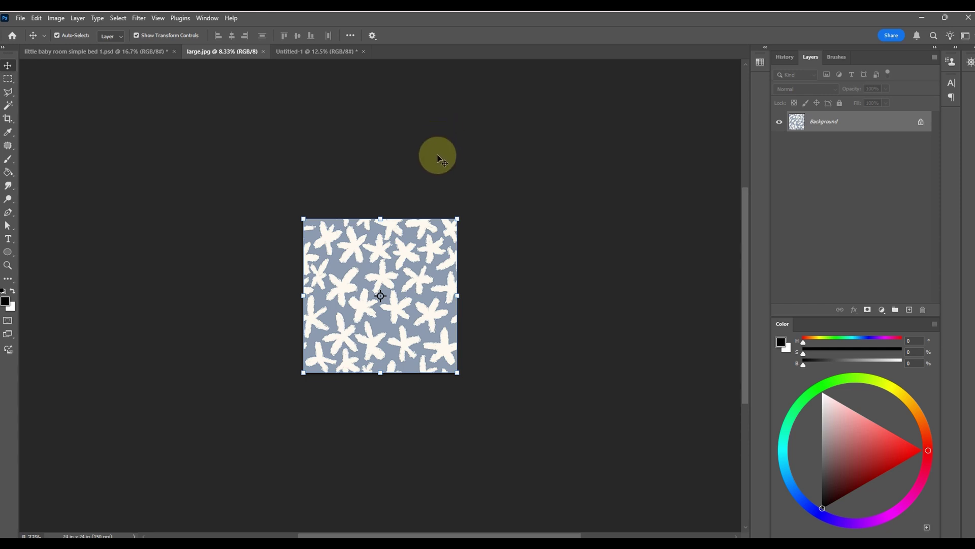
pyautogui.click(207, 18)
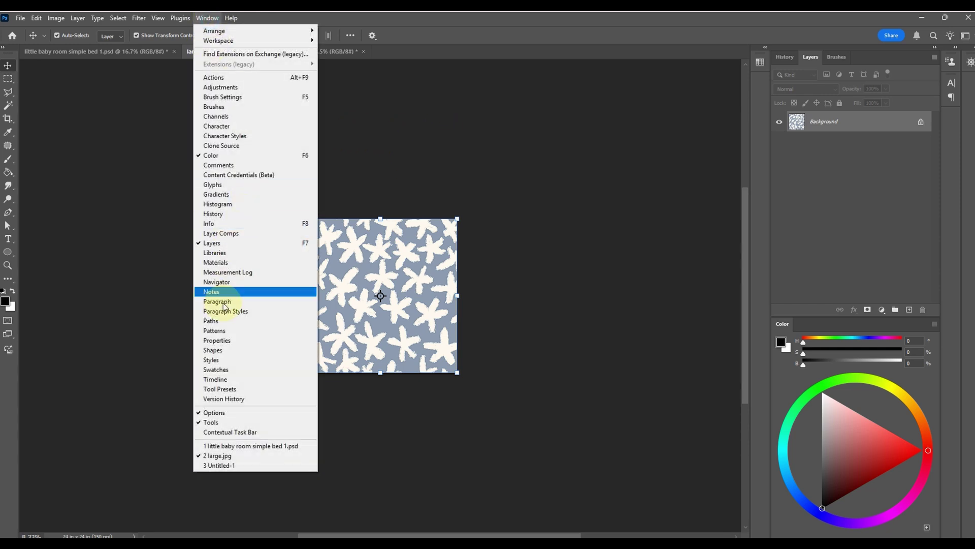
pyautogui.click(226, 331)
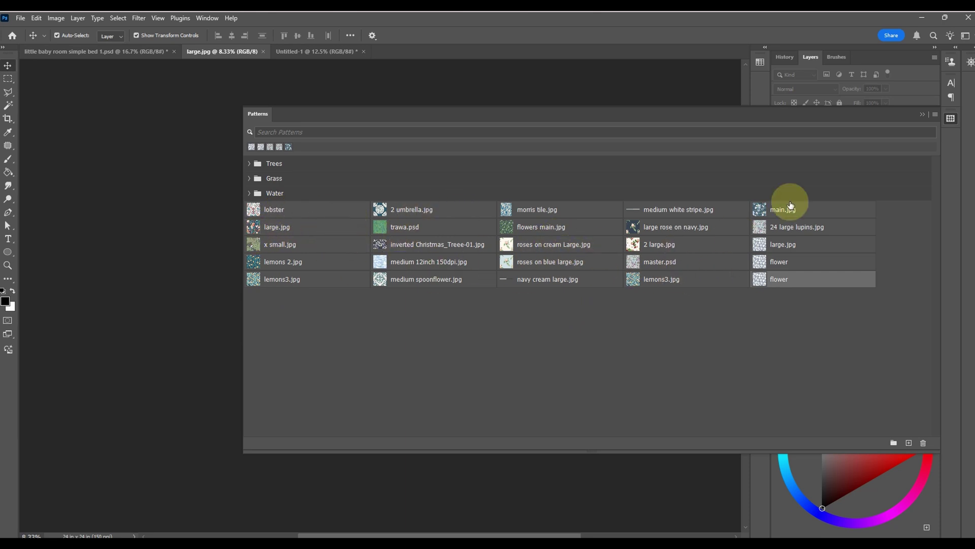
pyautogui.click(922, 115)
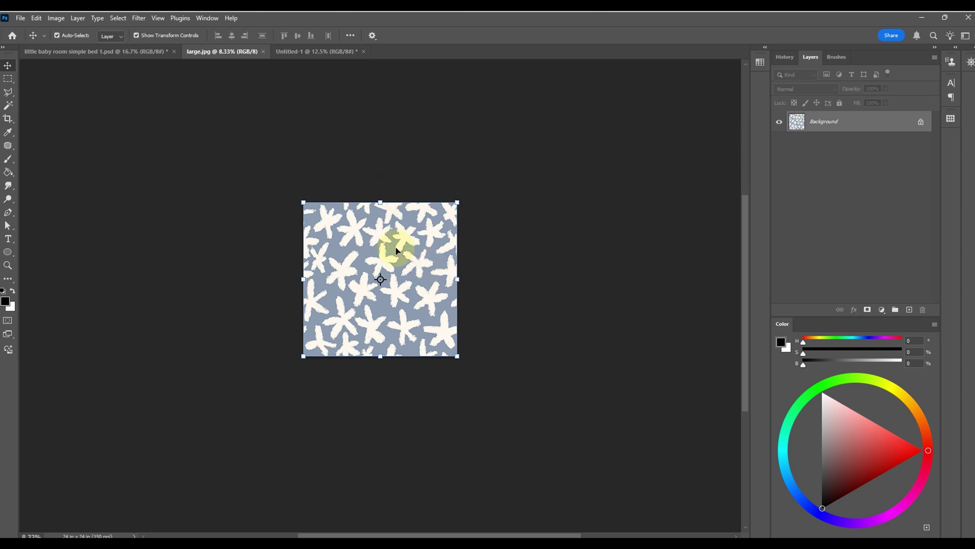
# - Open the 'place your artwork here' smart object's contents and select its Layer 1
pyautogui.click(121, 52)
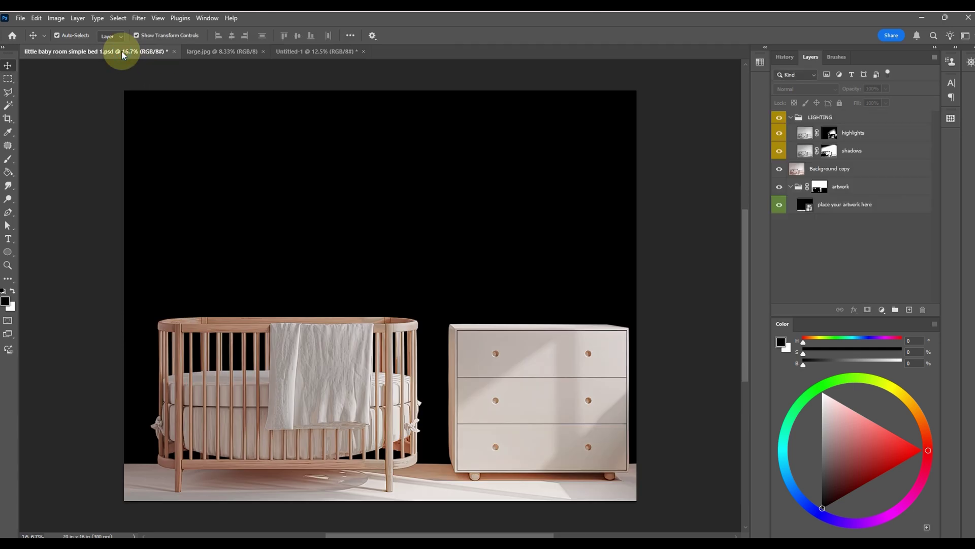
pyautogui.click(779, 206)
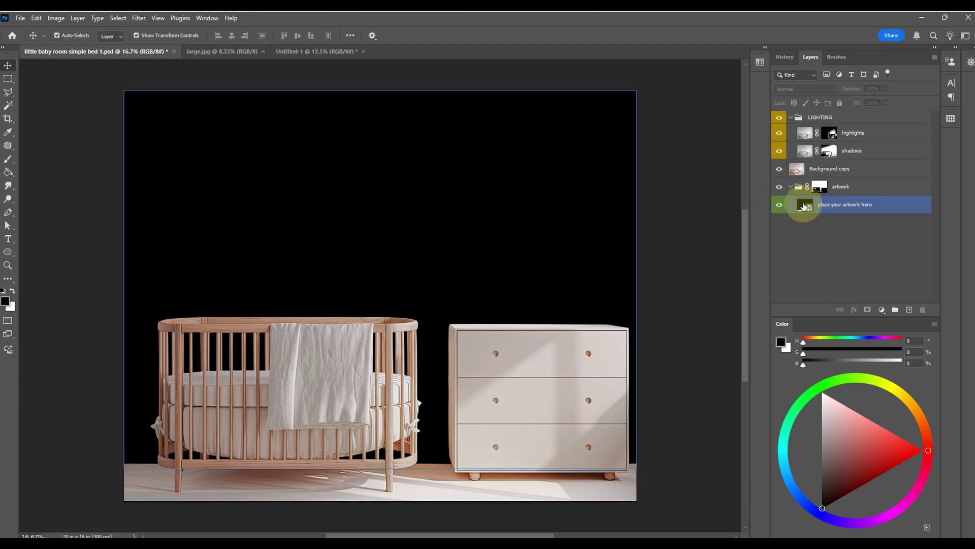
pyautogui.doubleClick(804, 206)
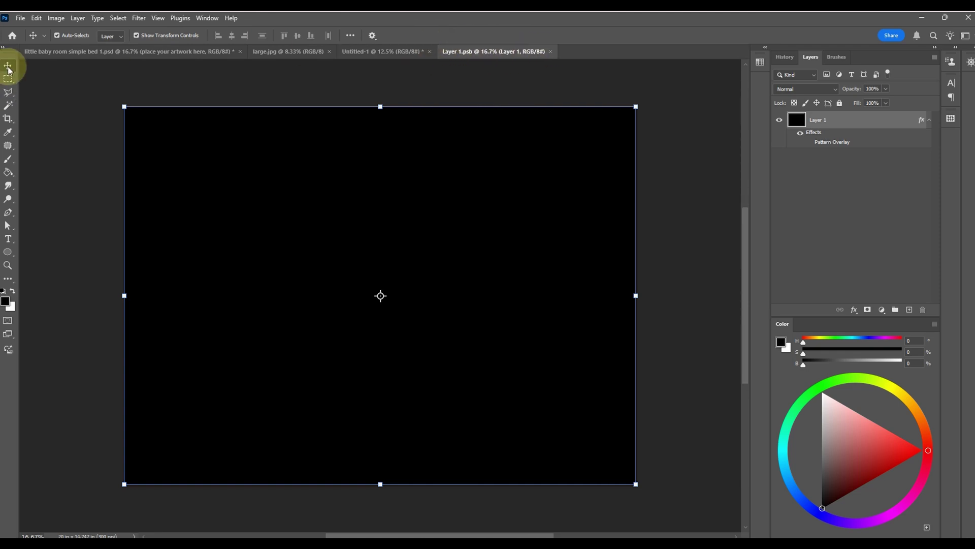
pyautogui.click(682, 202)
pyautogui.click(799, 120)
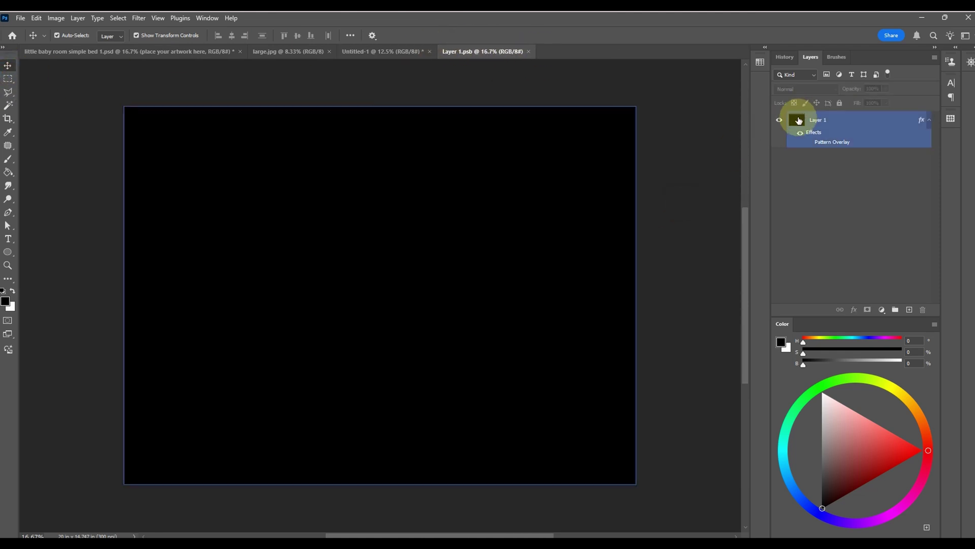
# - Give Layer 1 a Pattern Overlay using the large.jpg star pattern at 43% scale
pyautogui.doubleClick(797, 121)
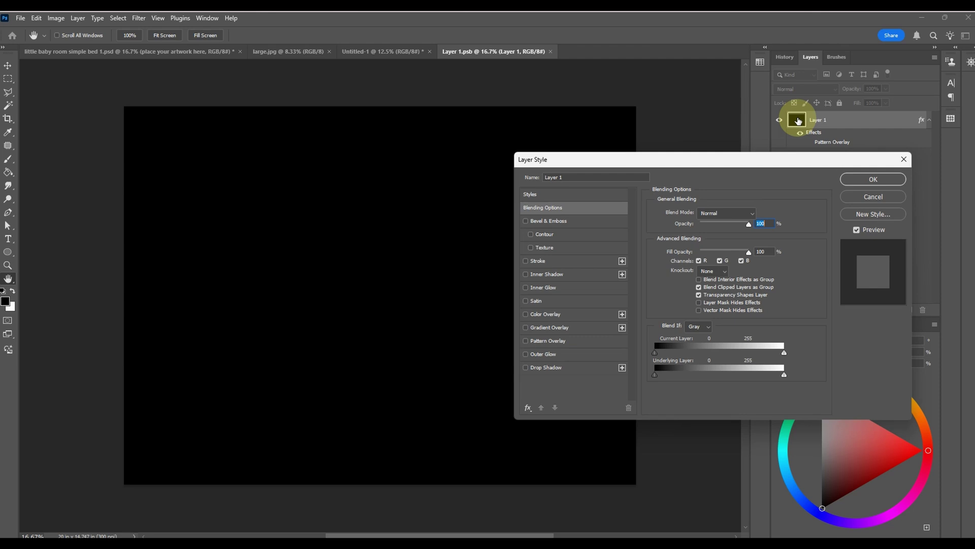
pyautogui.click(563, 340)
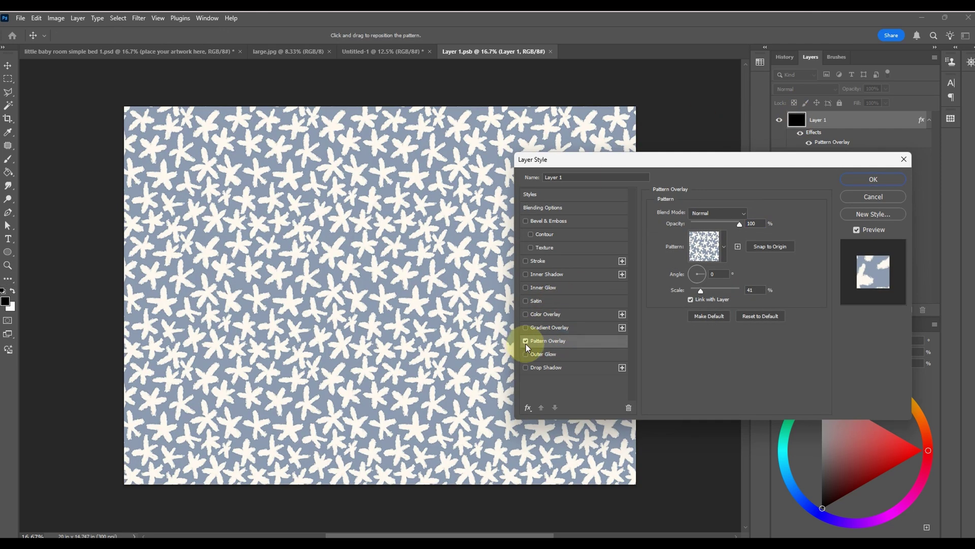
pyautogui.click(724, 246)
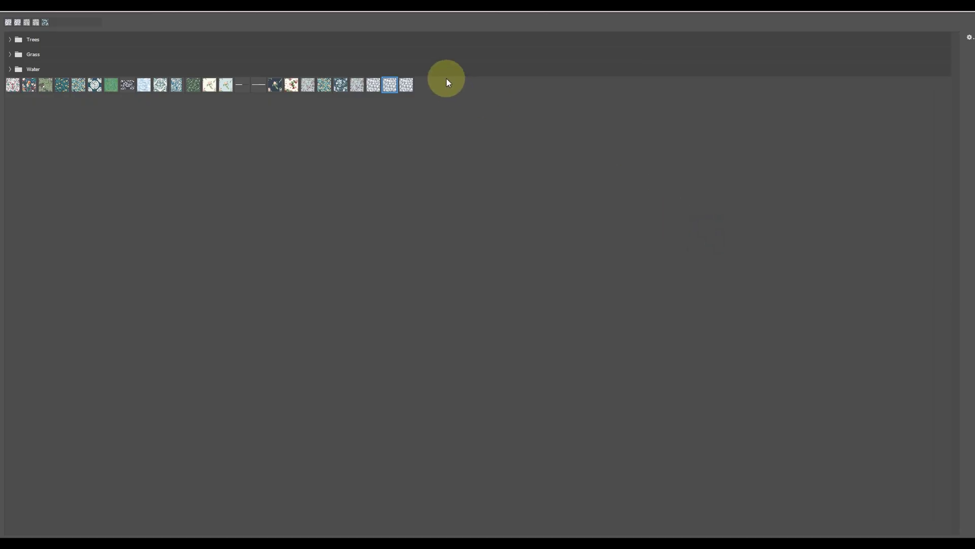
pyautogui.doubleClick(405, 86)
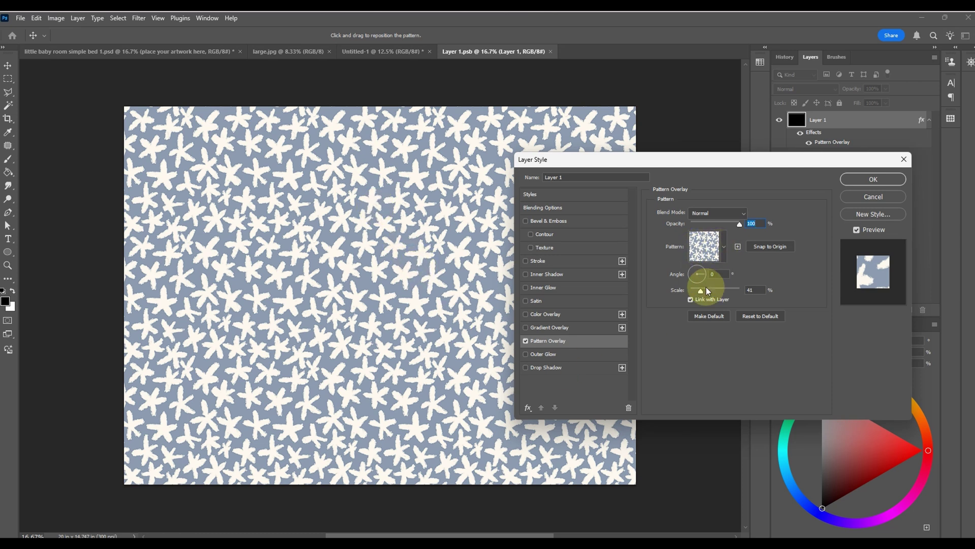
pyautogui.moveTo(697, 291); pyautogui.dragTo(727, 288)
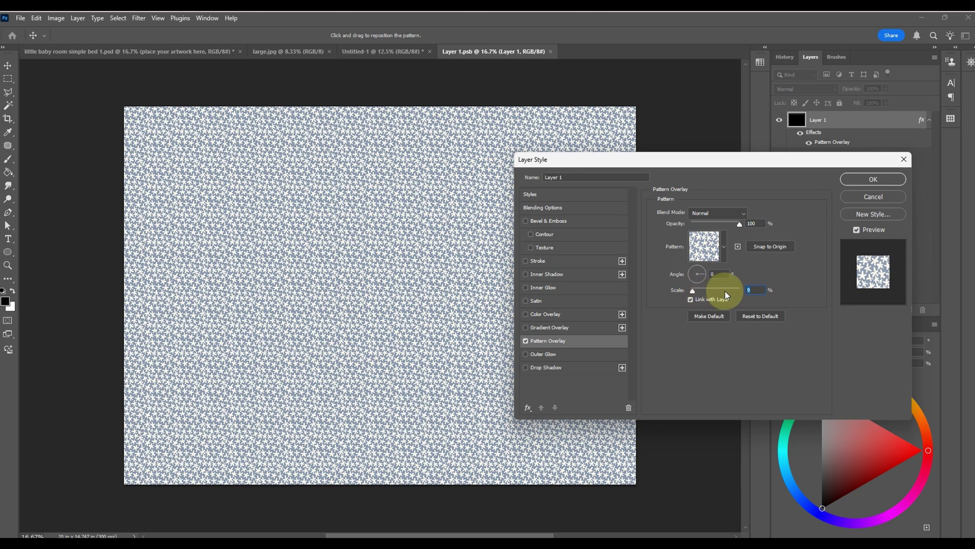
pyautogui.click(697, 291)
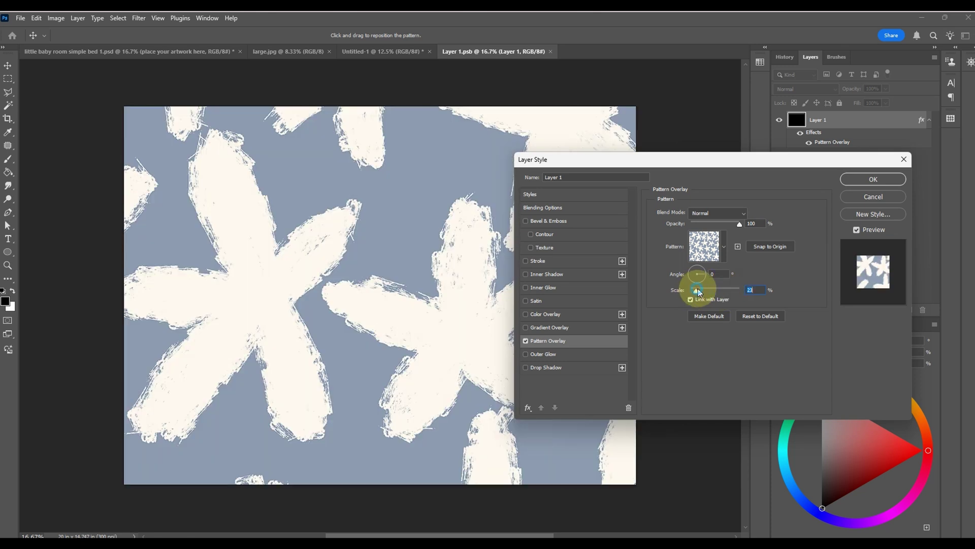
pyautogui.click(702, 289)
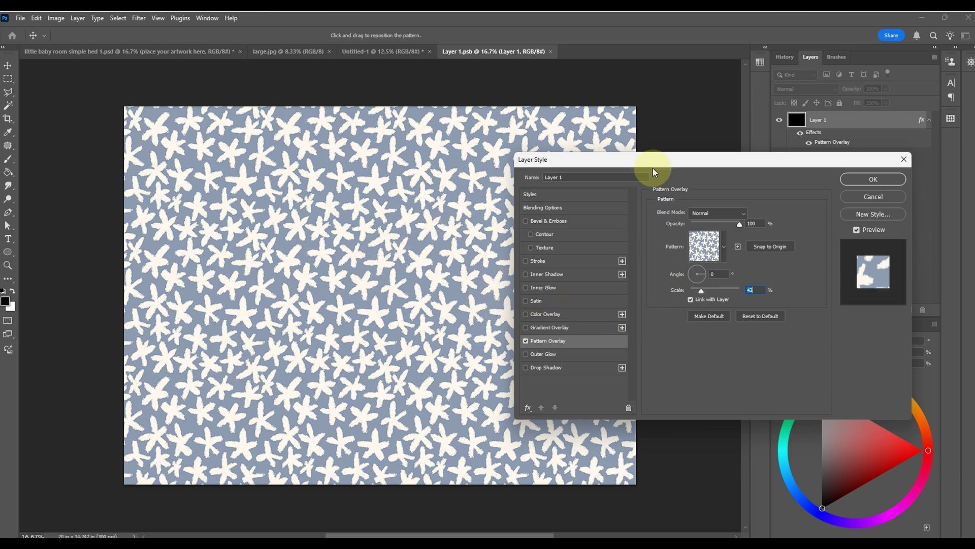
pyautogui.click(898, 181)
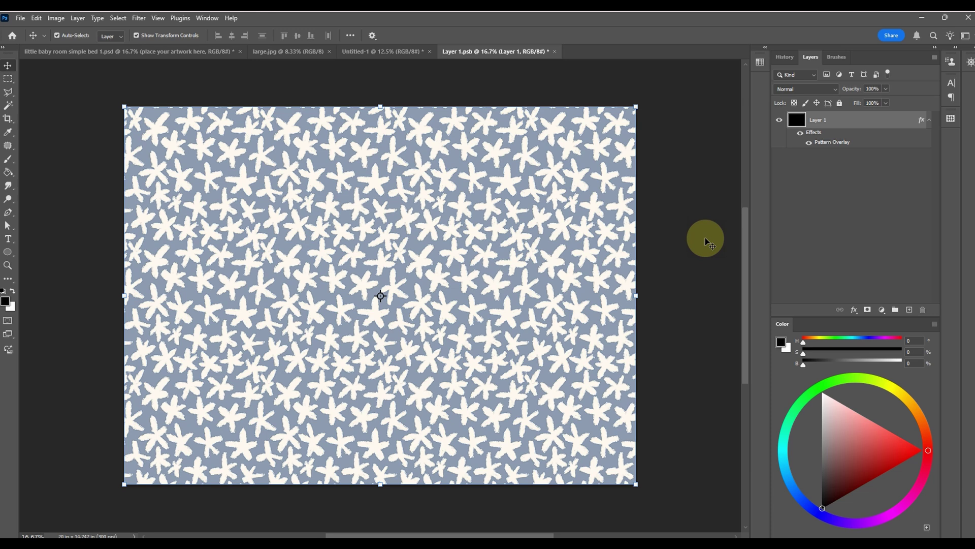
# - Save the placeholder contents and return to the nursery mockup
pyautogui.click(21, 18)
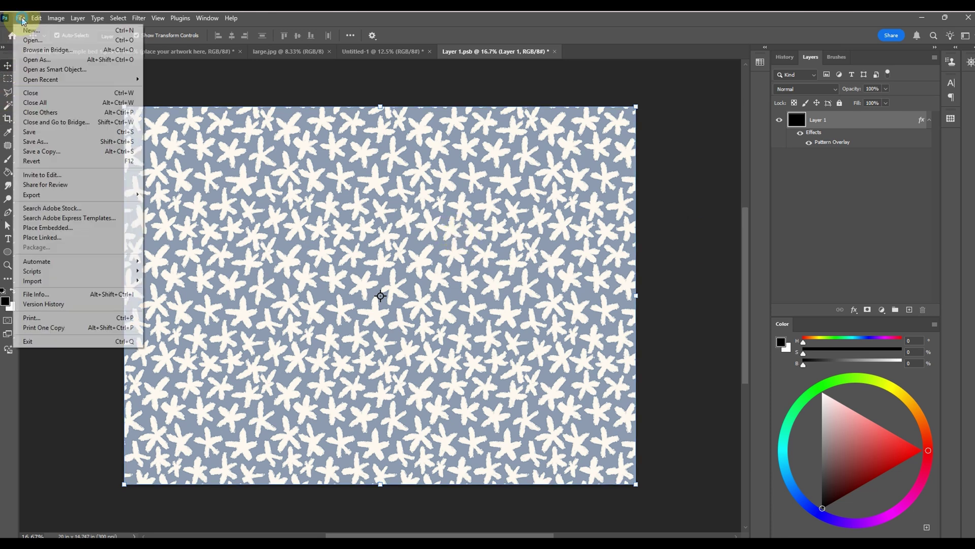
pyautogui.click(46, 133)
pyautogui.click(61, 52)
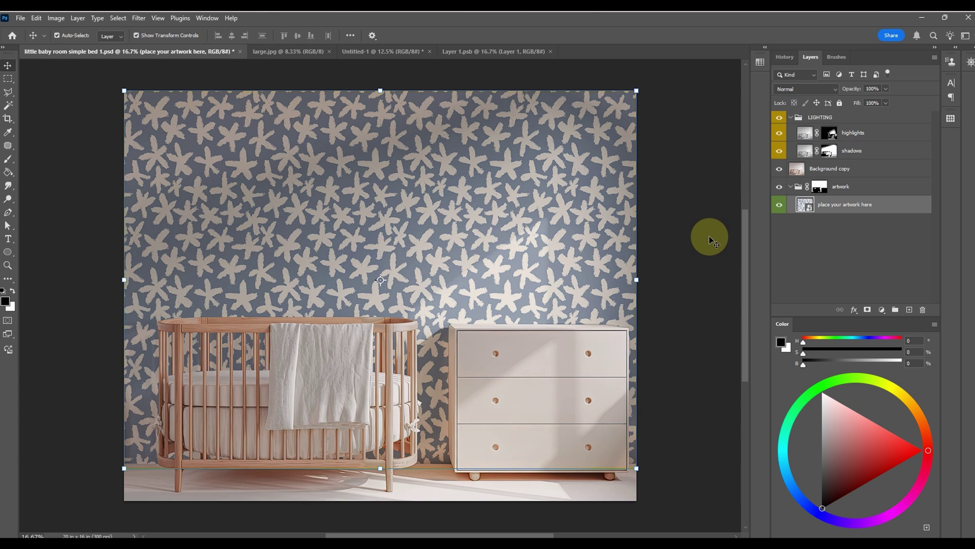
# - Toggle the highlights and shadows lighting layers off and on to compare the room
pyautogui.click(46, 194)
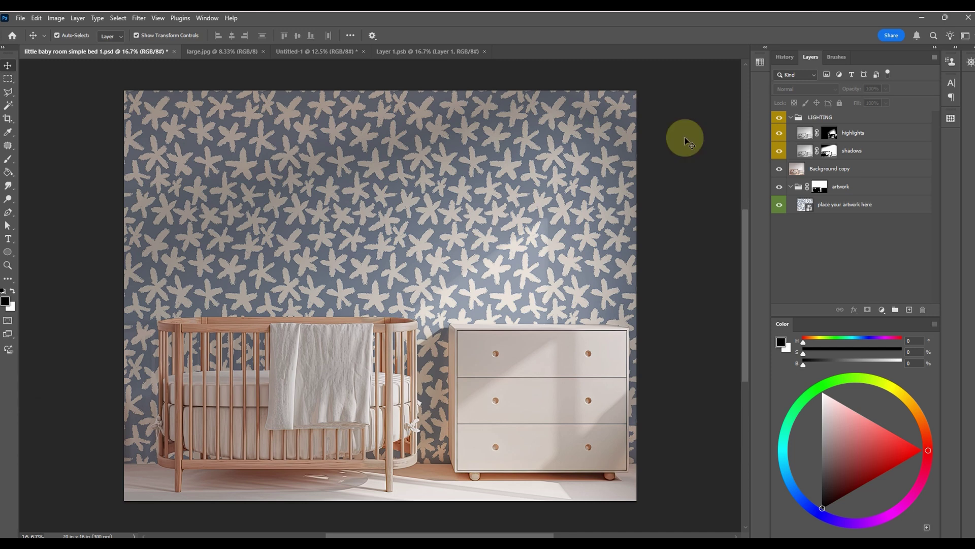
pyautogui.click(876, 132)
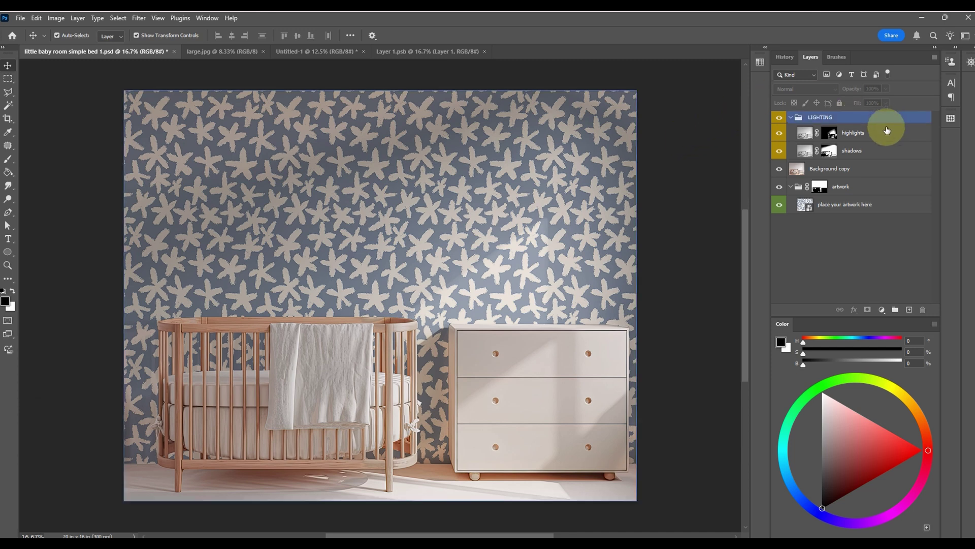
pyautogui.click(872, 151)
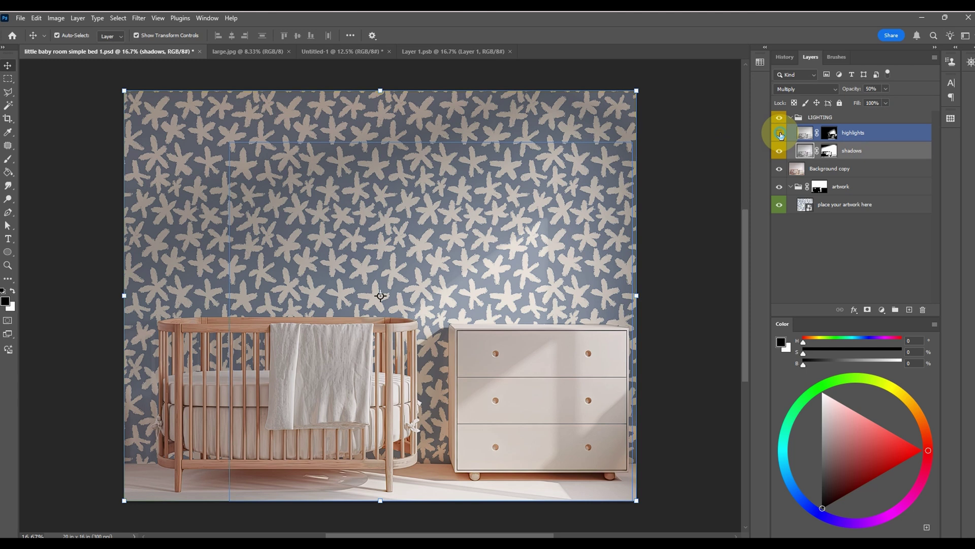
pyautogui.click(779, 132)
pyautogui.click(778, 151)
pyautogui.click(777, 151)
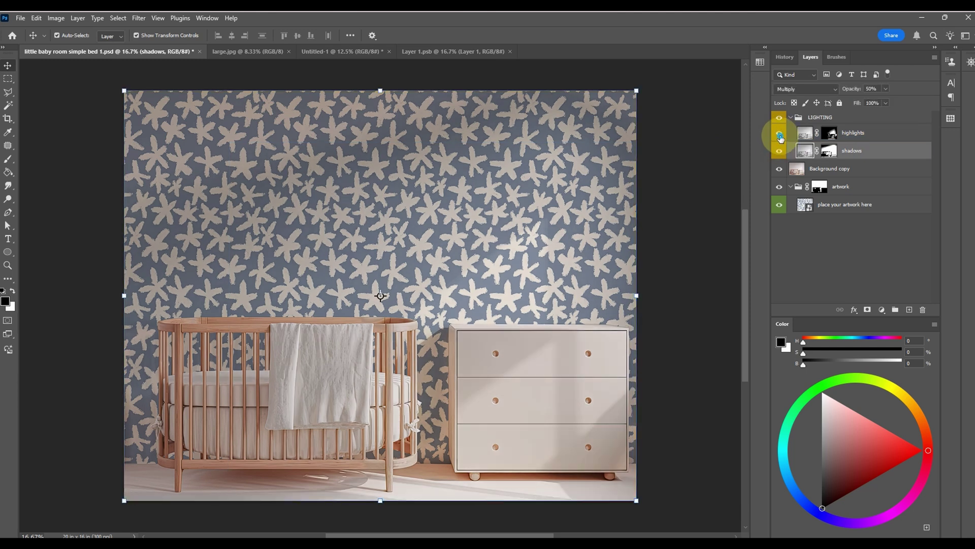
pyautogui.click(779, 133)
pyautogui.click(898, 135)
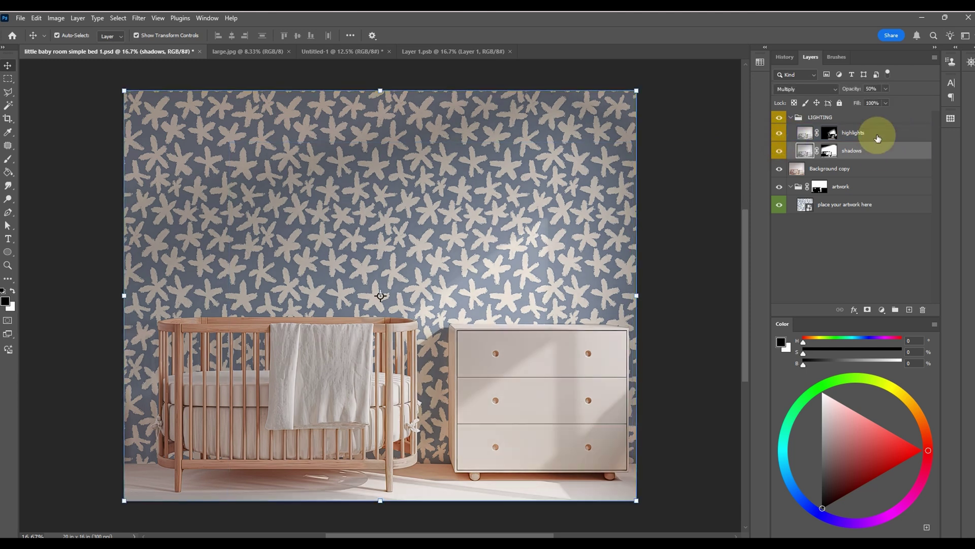
# - Adjust the highlights layer opacity with the Opacity slider, aiming for about 49%
pyautogui.click(870, 134)
pyautogui.click(886, 88)
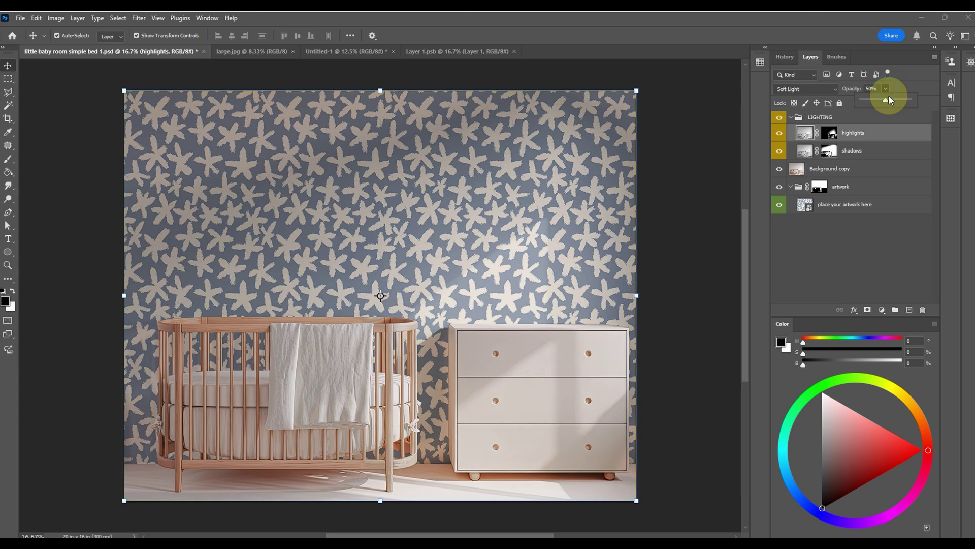
pyautogui.moveTo(904, 99); pyautogui.dragTo(915, 102)
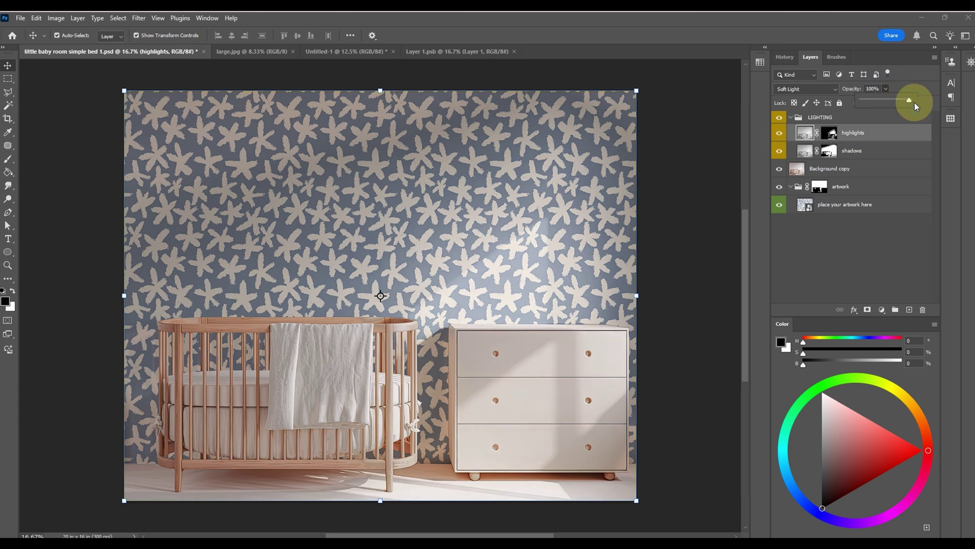
pyautogui.click(866, 99)
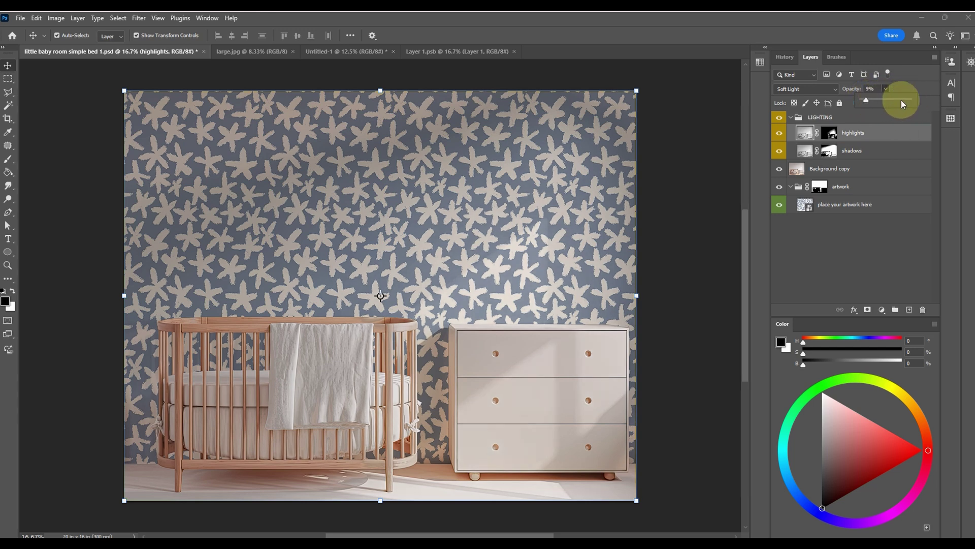
# - Set the shadows layer opacity to about 35%, then deselect all layers
pyautogui.click(851, 150)
pyautogui.click(886, 88)
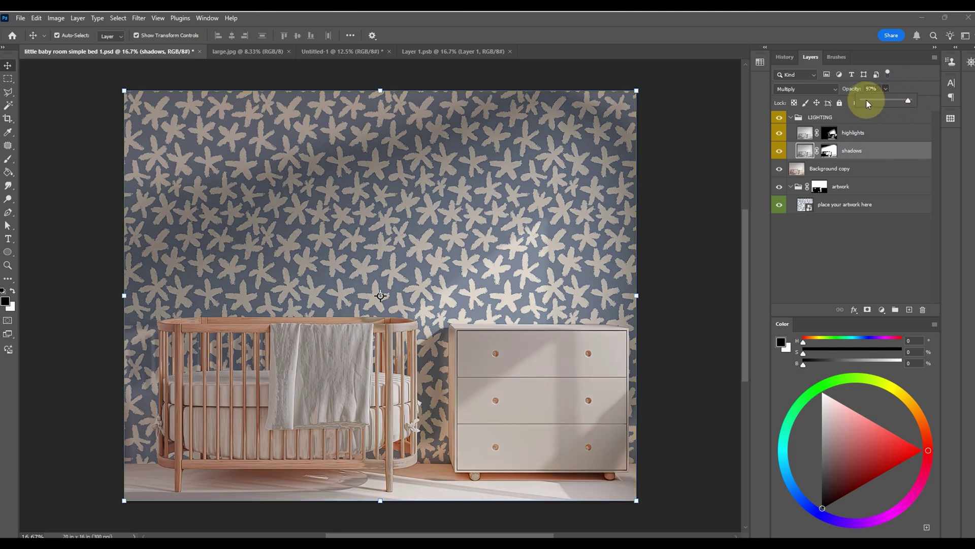
pyautogui.click(866, 100)
pyautogui.click(880, 99)
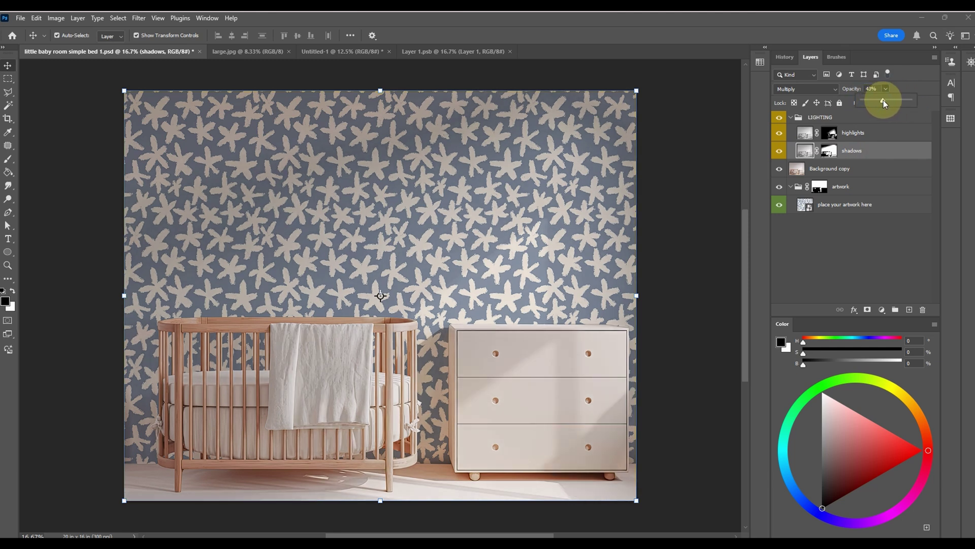
pyautogui.click(853, 133)
pyautogui.click(886, 89)
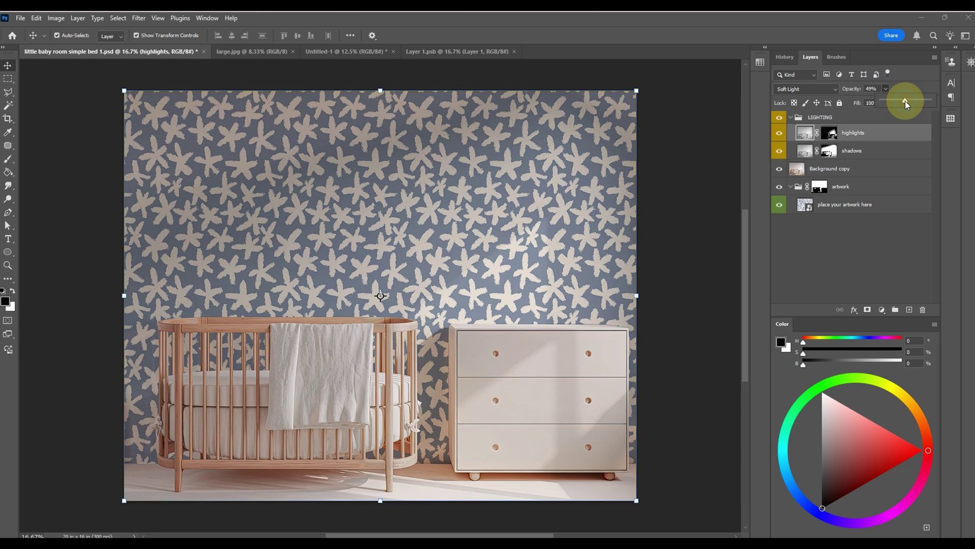
pyautogui.click(642, 193)
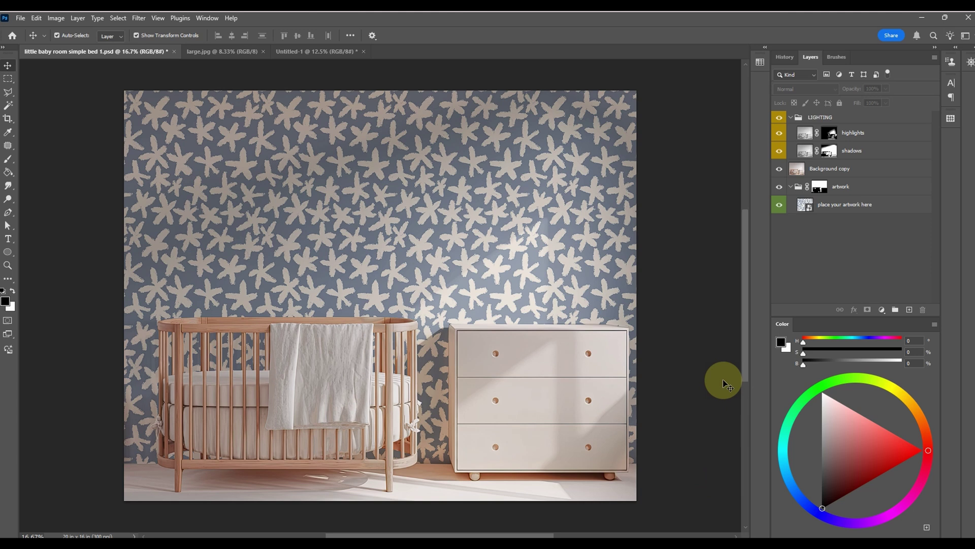
# - In the artwork smart object, change Layer 1's Pattern Overlay to the pastel floral pattern
pyautogui.click(803, 206)
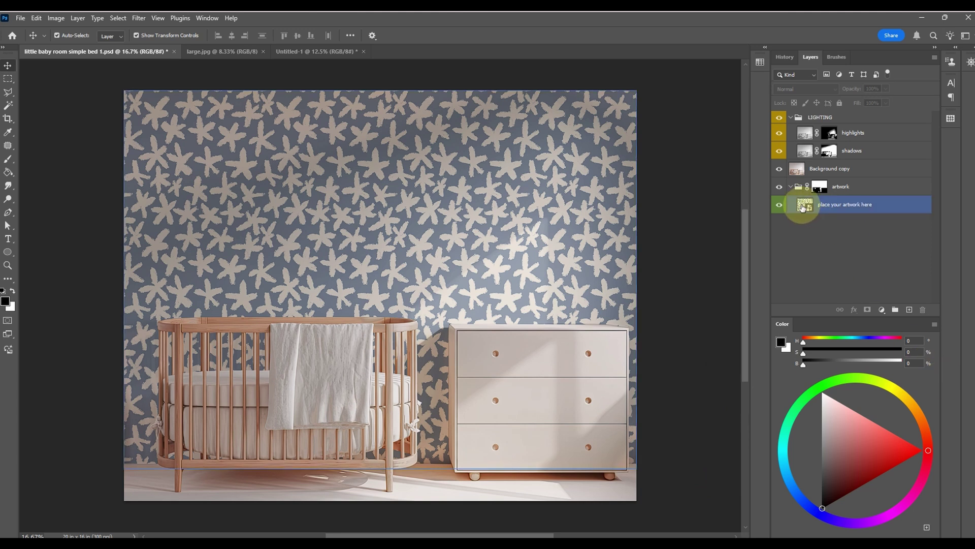
pyautogui.doubleClick(802, 206)
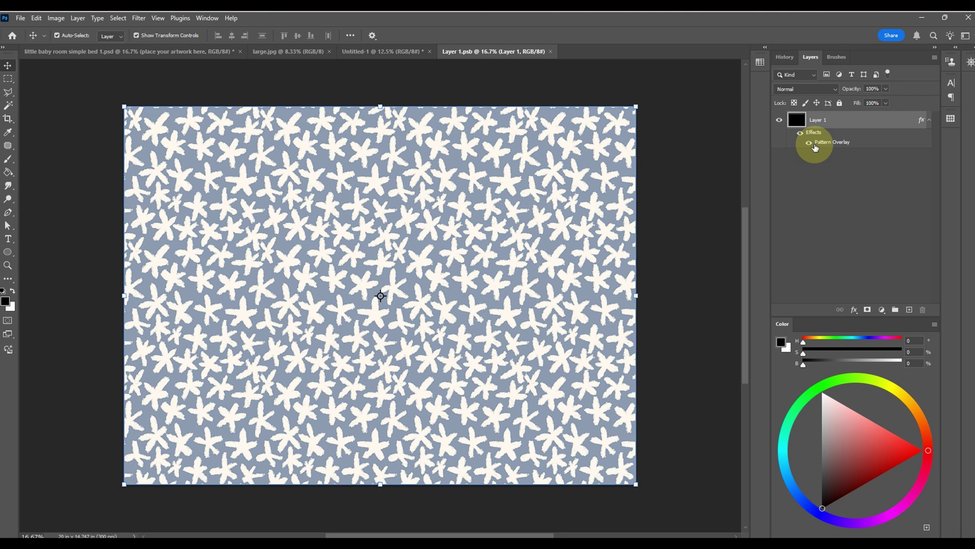
pyautogui.doubleClick(796, 124)
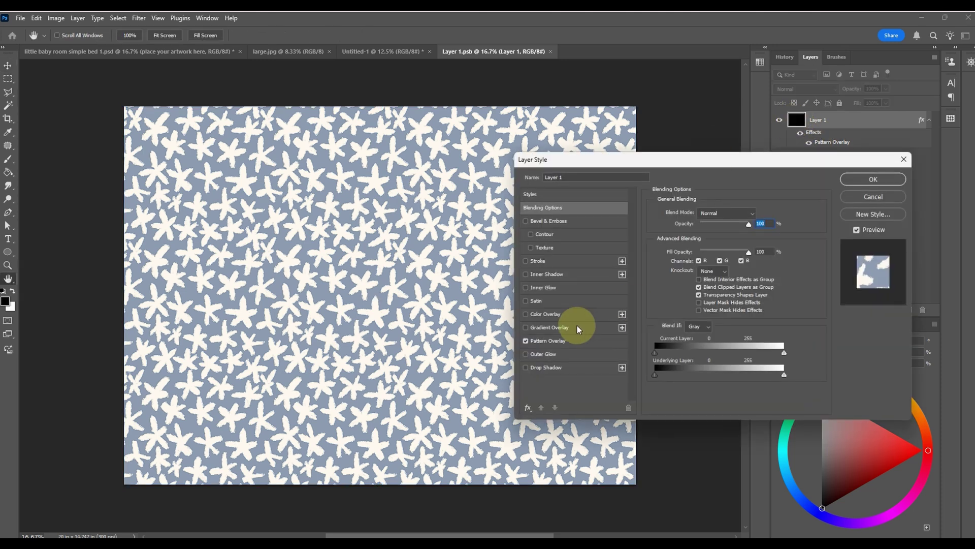
pyautogui.click(568, 343)
pyautogui.click(724, 246)
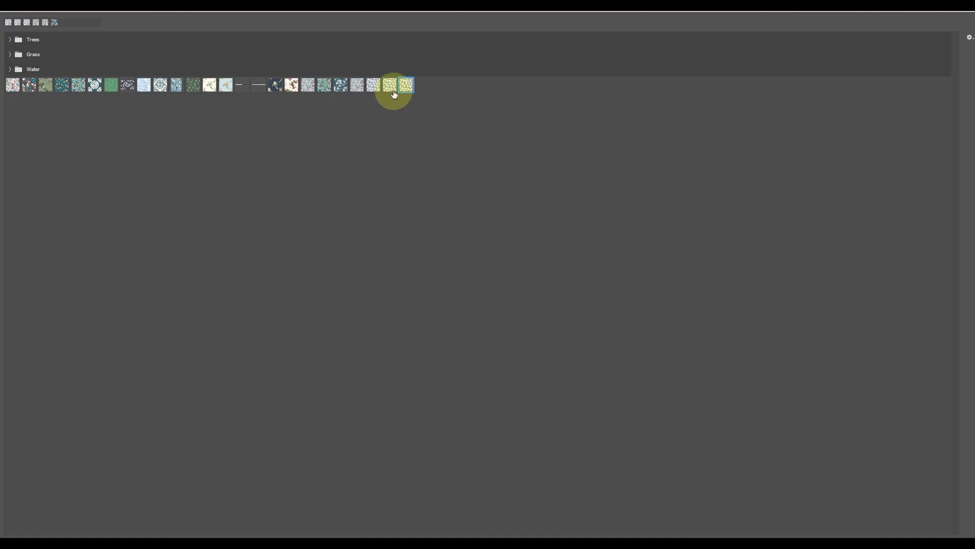
pyautogui.click(357, 85)
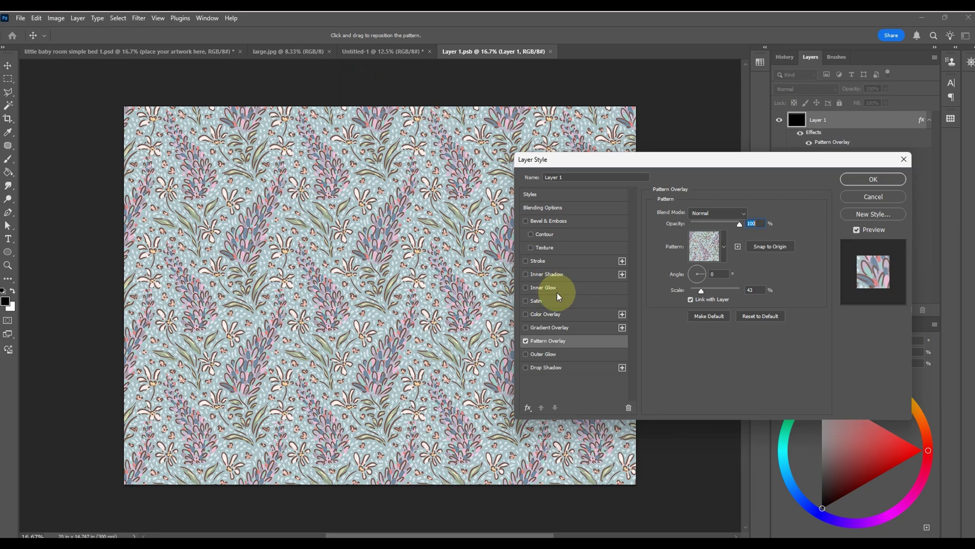
pyautogui.click(869, 181)
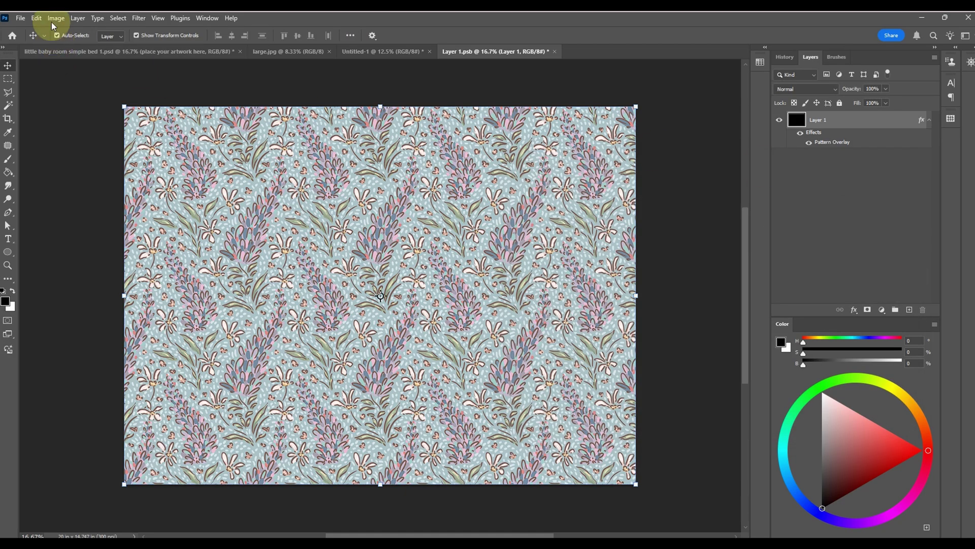
# - Save the smart object contents and return to the nursery mockup
pyautogui.click(20, 18)
pyautogui.click(41, 130)
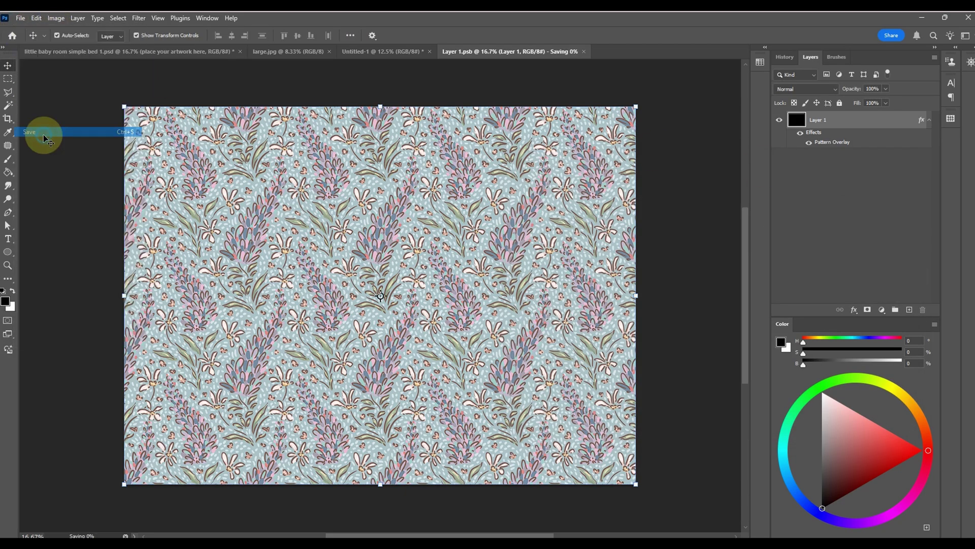
pyautogui.click(84, 54)
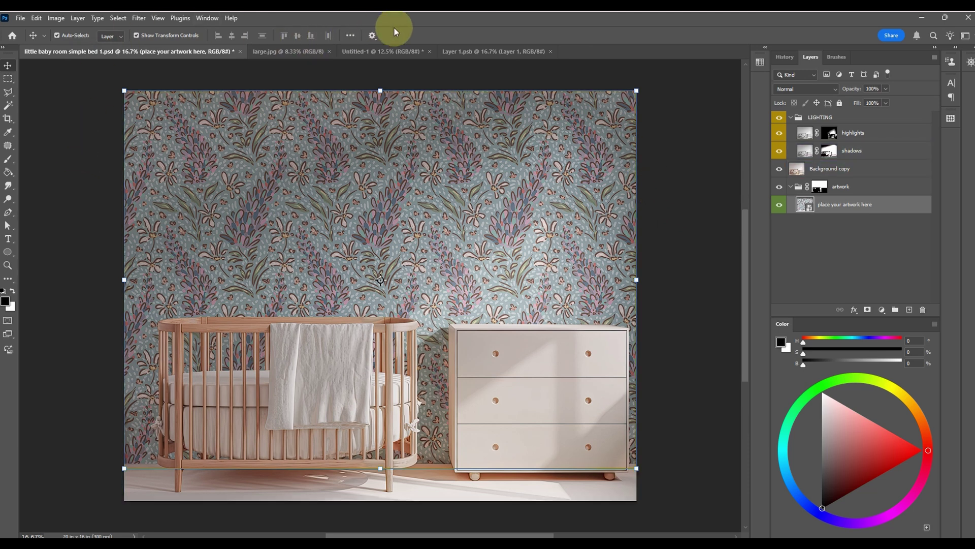
# - Drag the star pattern from Untitled-1 onto the Layer 1.psb canvas as a new layer
pyautogui.click(450, 50)
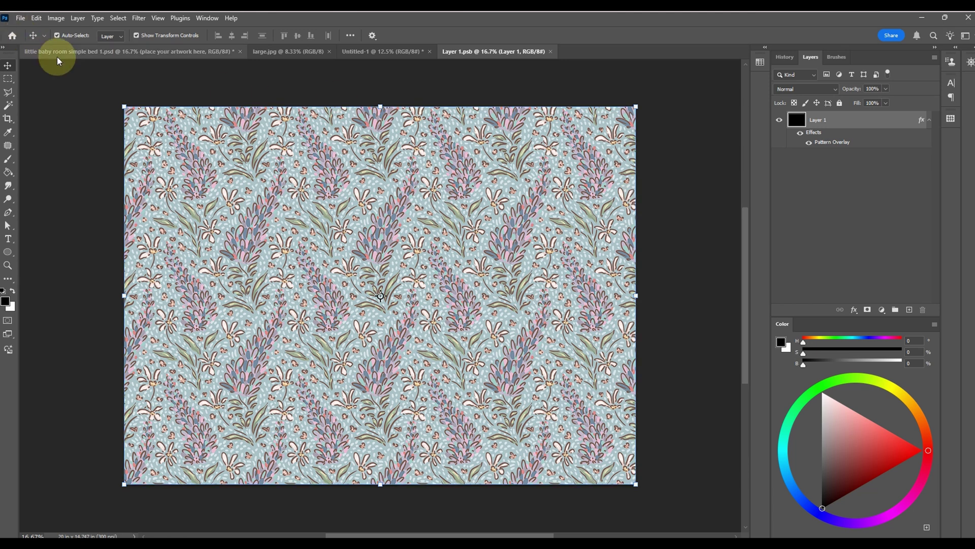
pyautogui.click(401, 51)
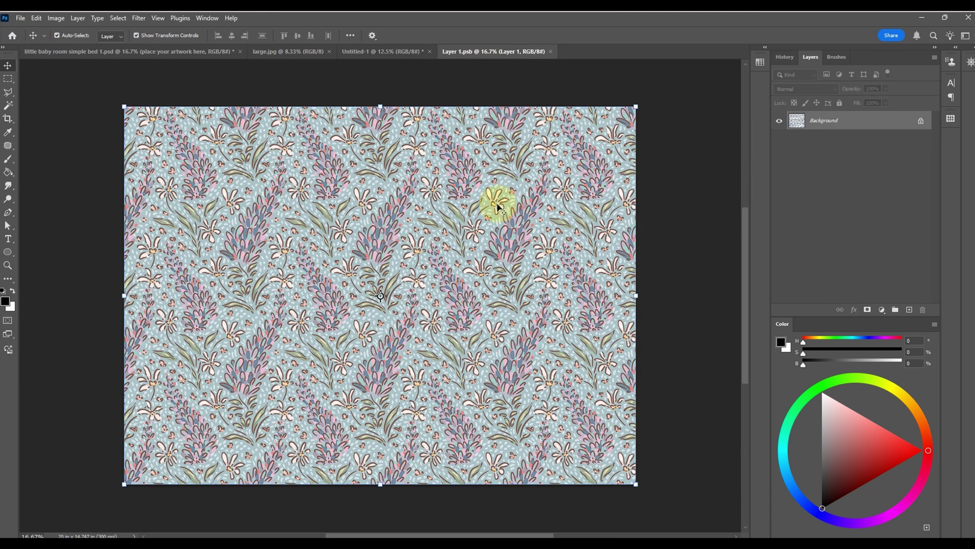
pyautogui.moveTo(480, 53)
pyautogui.mouseDown()
pyautogui.moveTo(601, 218)
pyautogui.moveTo(425, 269)
pyautogui.mouseUp()
# - Save Layer 1.psb and return to the nursery mockup
pyautogui.click(21, 18)
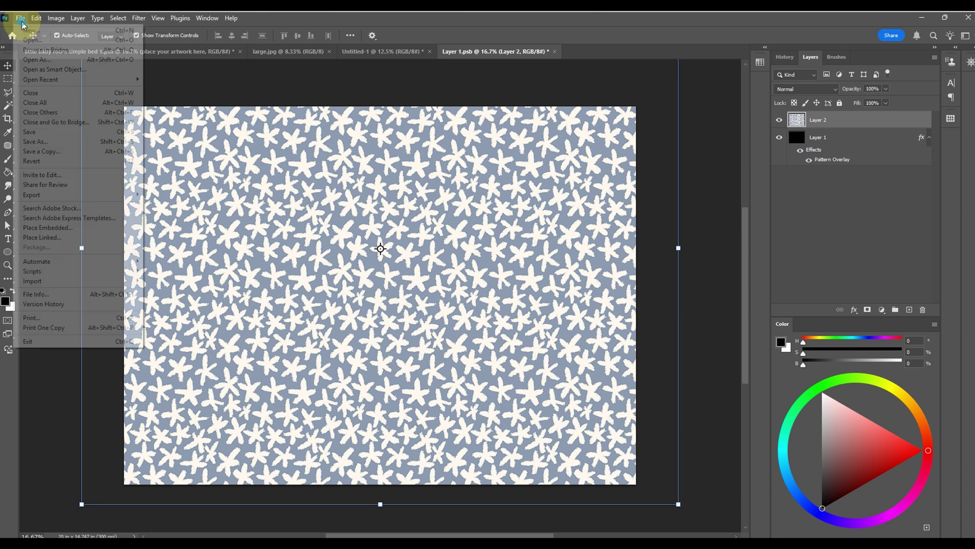
pyautogui.click(40, 132)
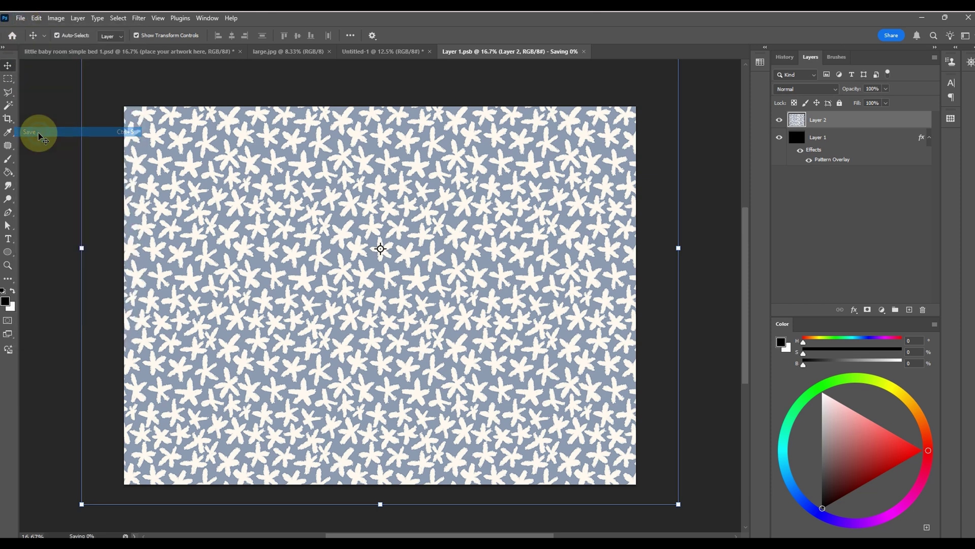
pyautogui.click(74, 52)
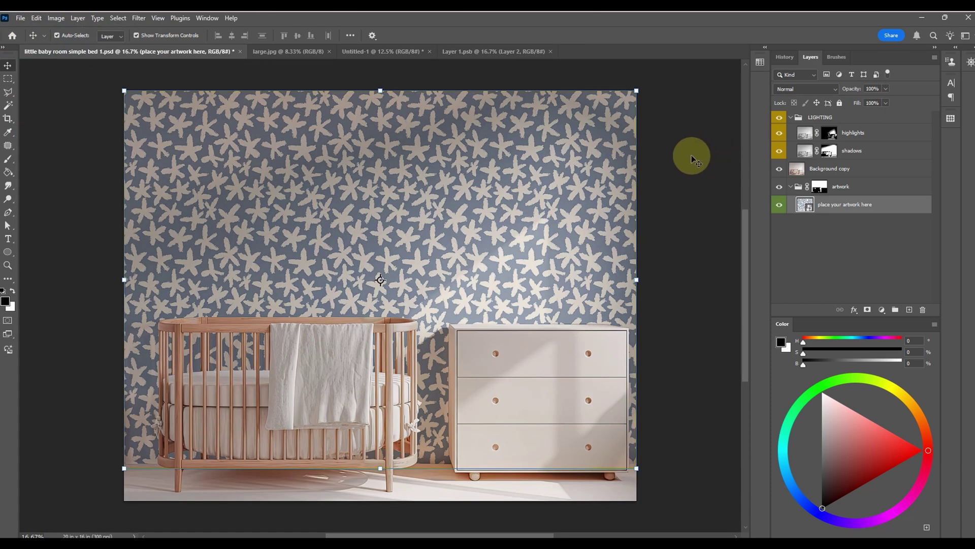
pyautogui.click(691, 154)
pyautogui.click(866, 117)
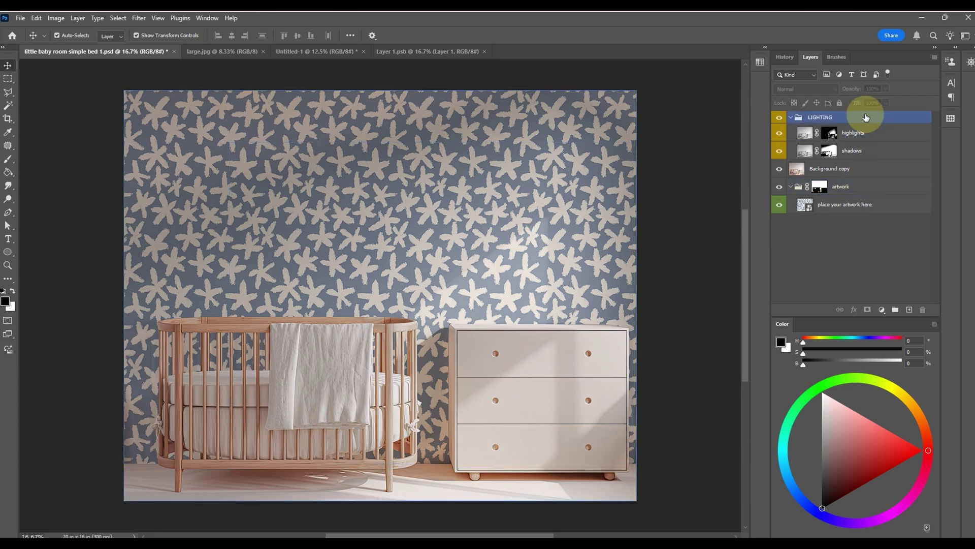
pyautogui.click(864, 275)
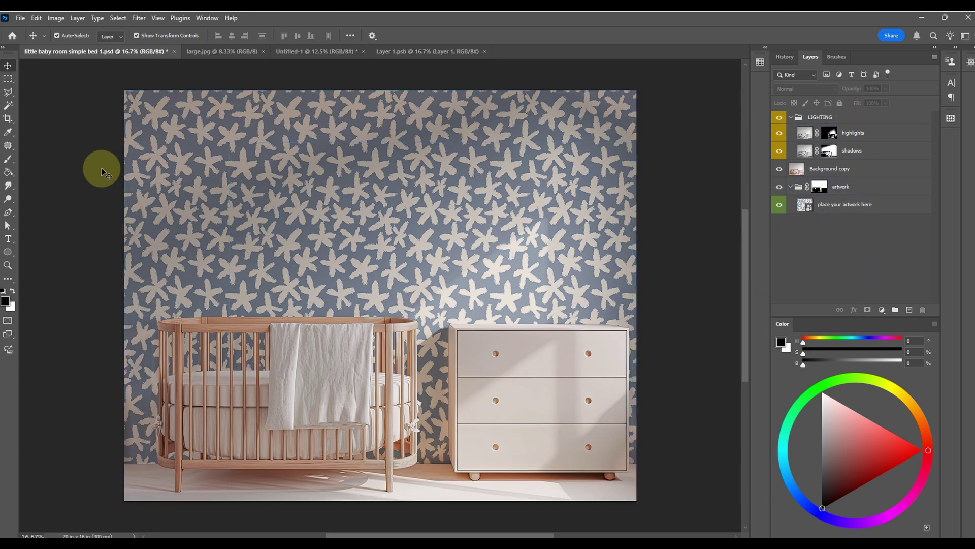